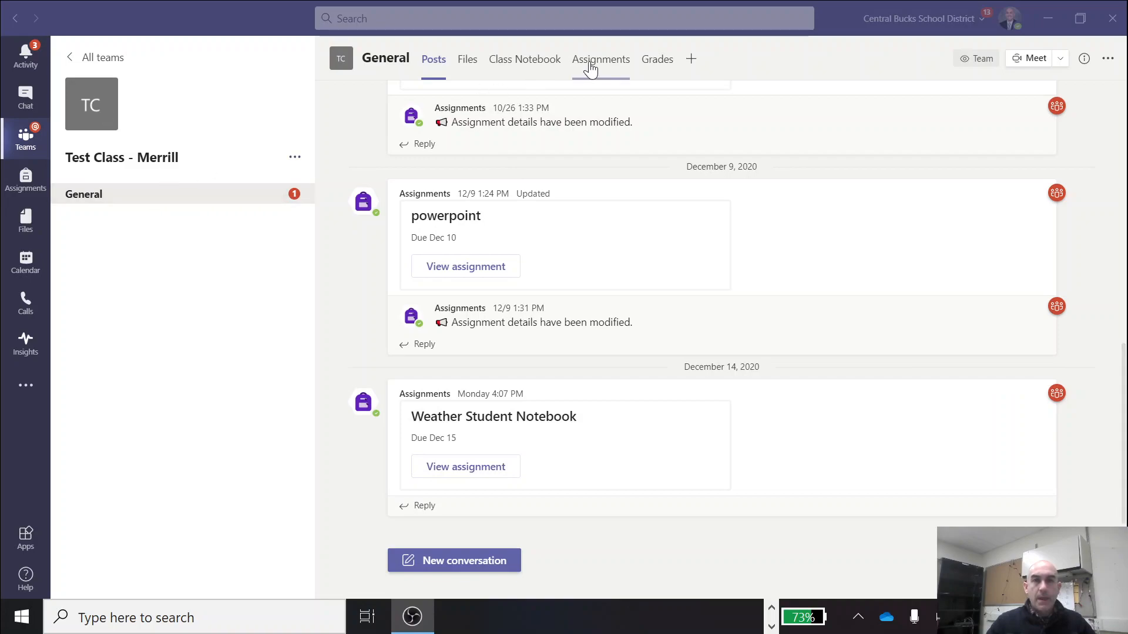
Create a new assignment for the test class and title it "Weather Student Notebook".
click(590, 70)
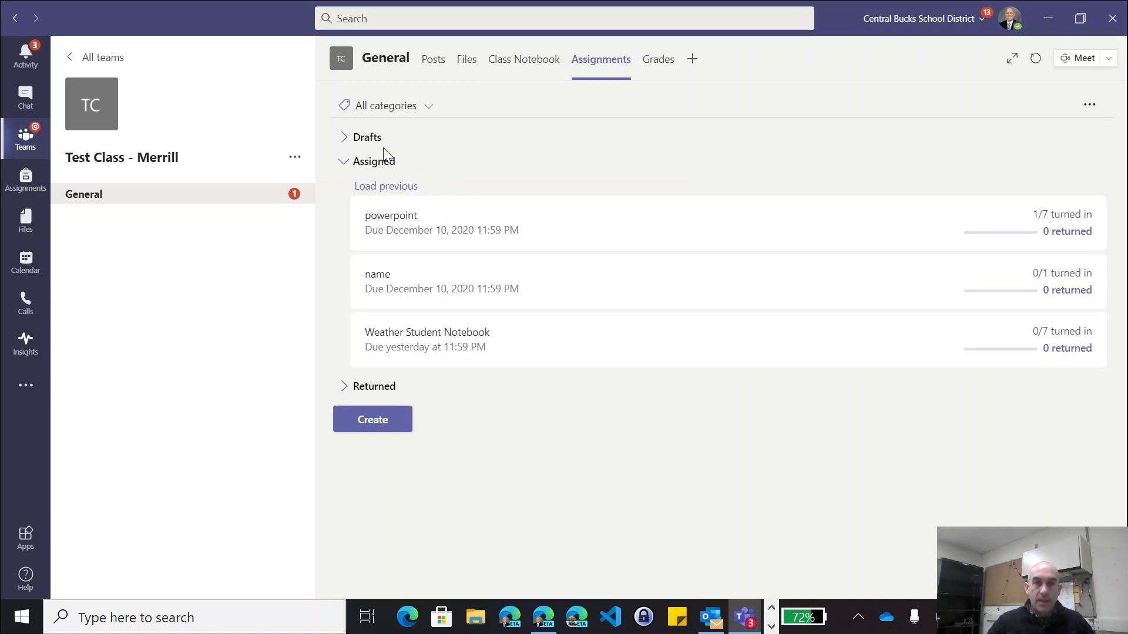
click(346, 164)
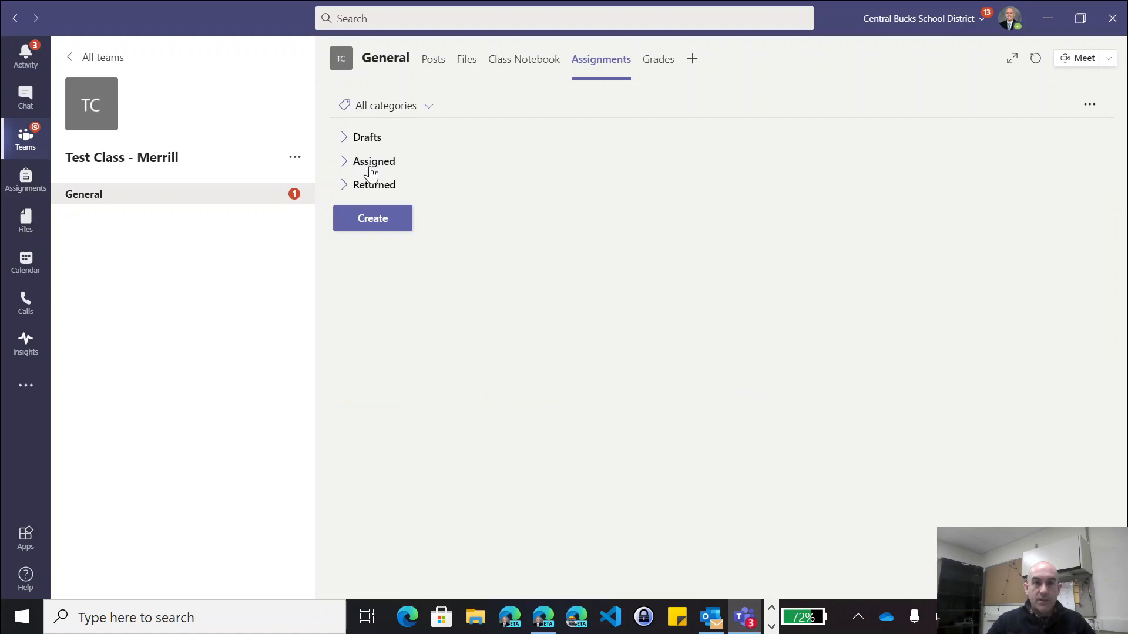
click(375, 223)
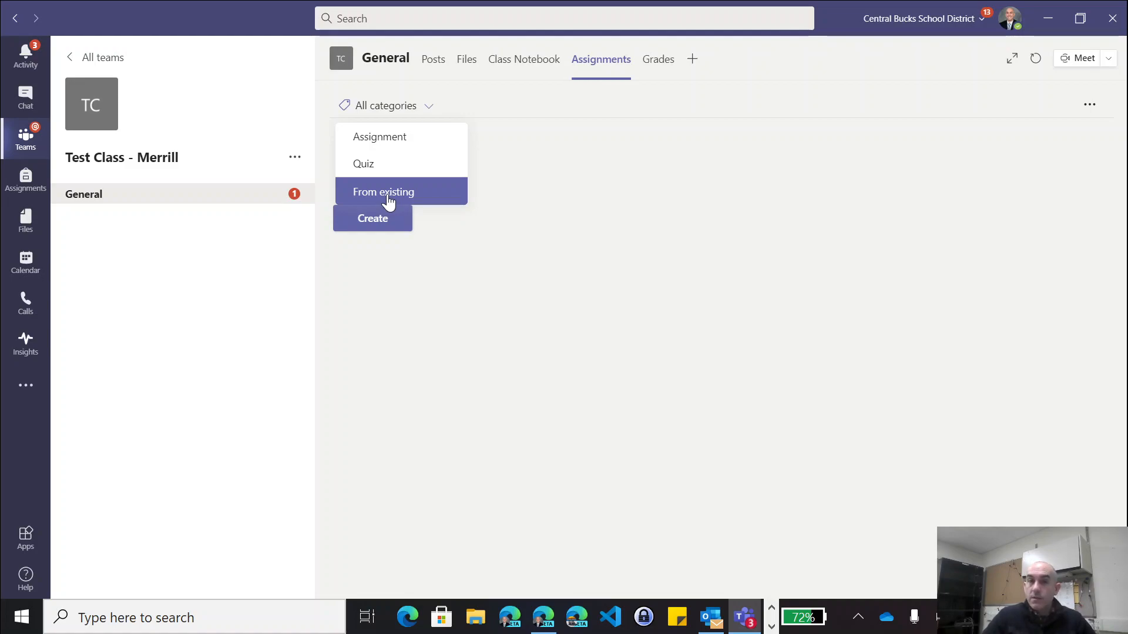
click(388, 141)
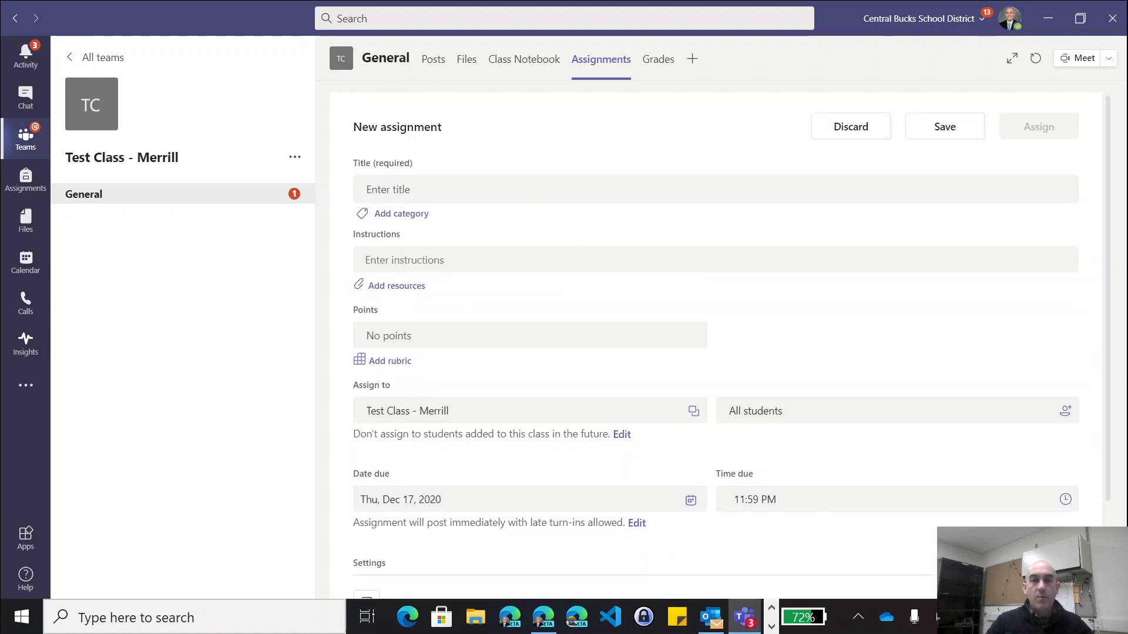
text(W)
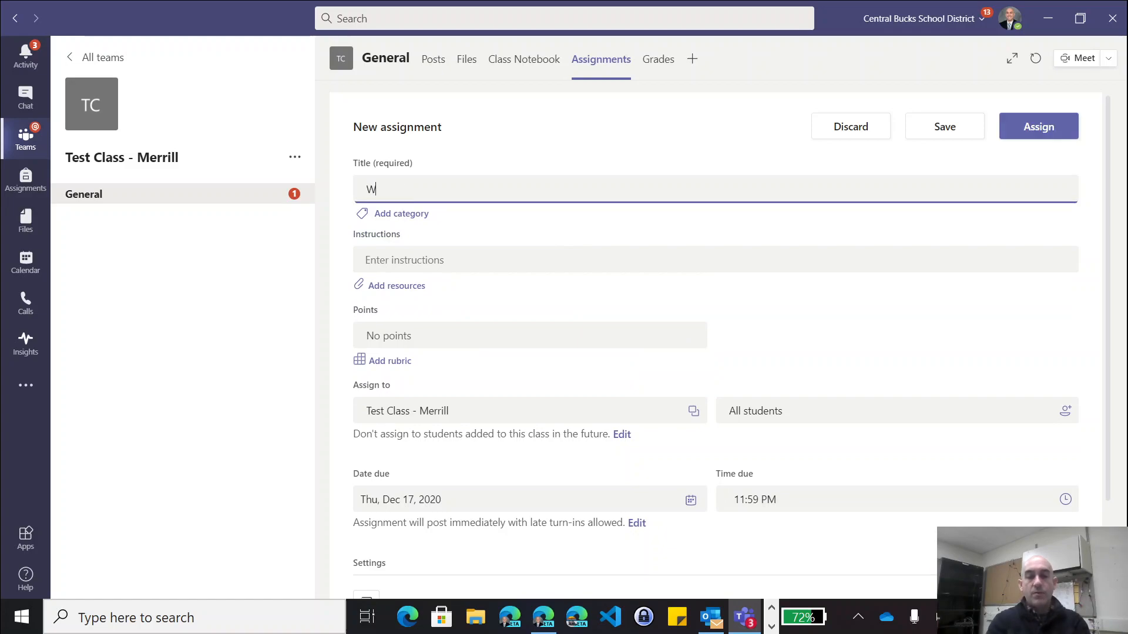
text(eather Student Notebook)
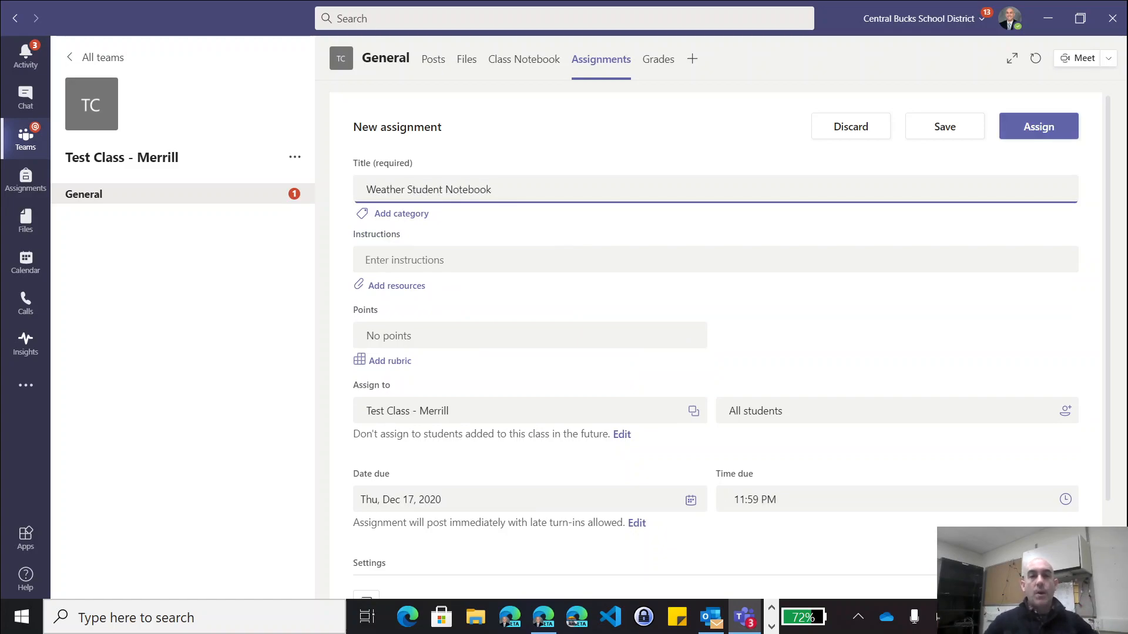
click(491, 234)
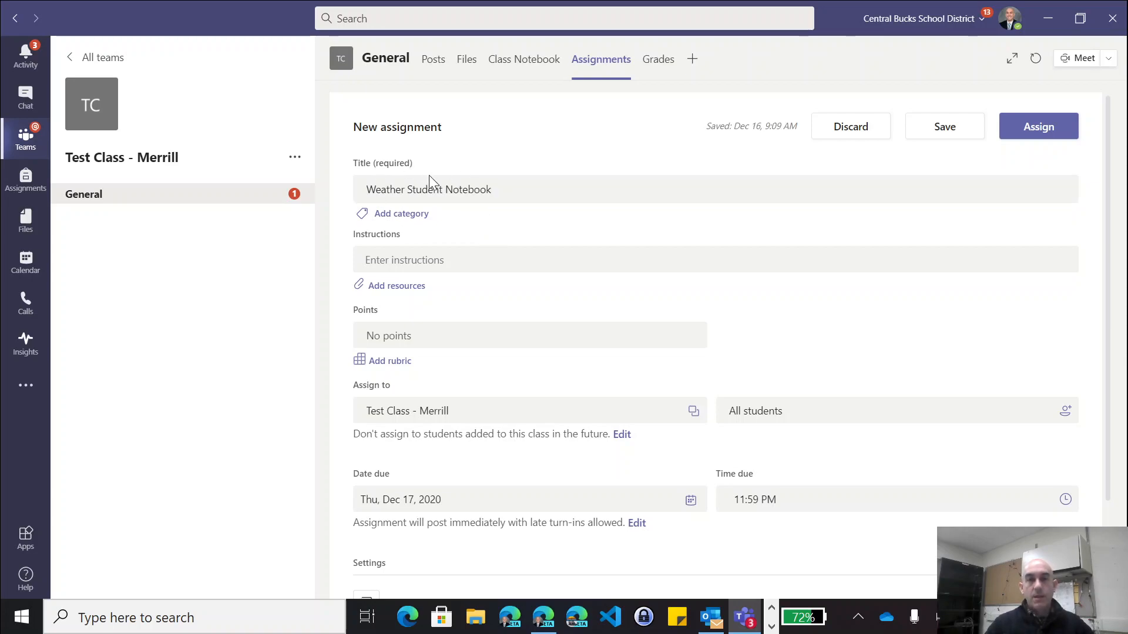
Attach Student Weather Notebook.docx to the assignment by uploading it from the device's Downloads folder.
click(404, 287)
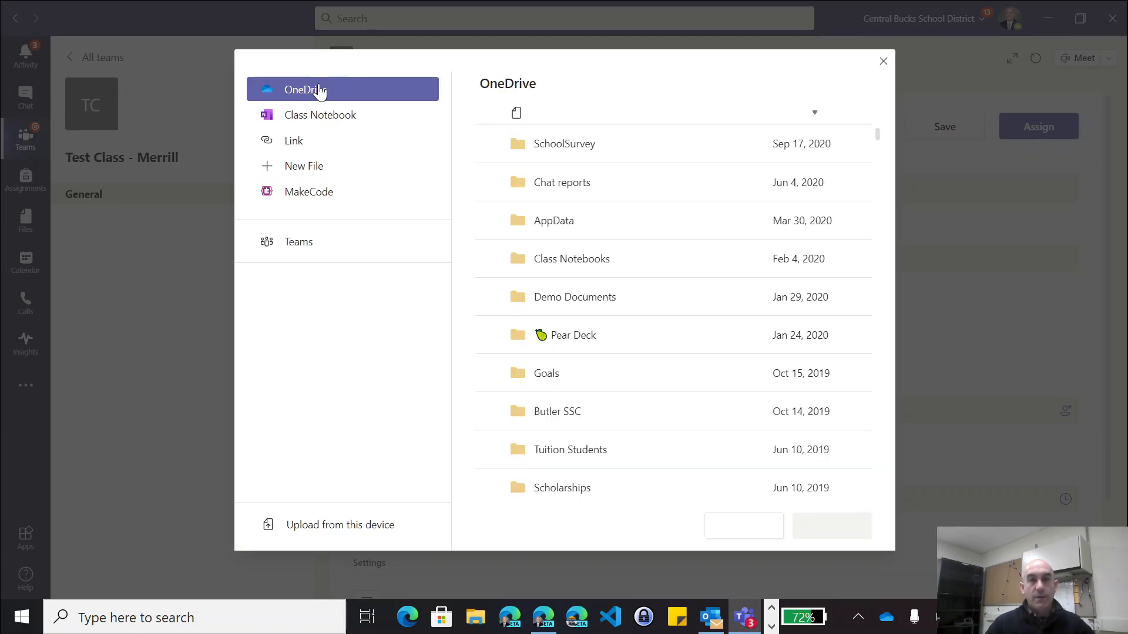
click(297, 166)
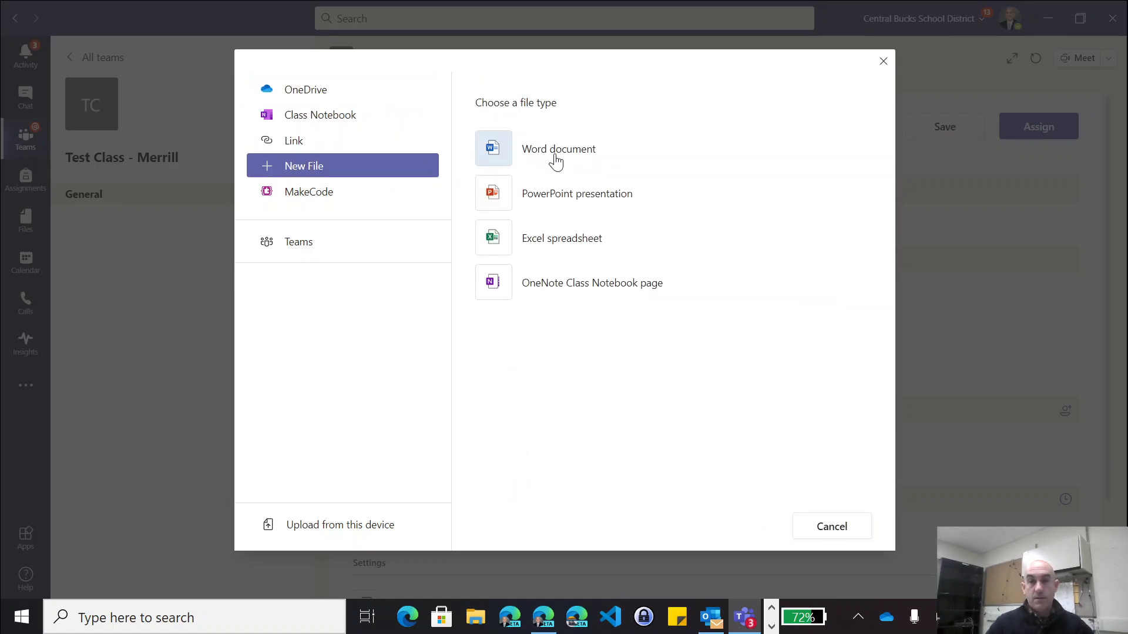
click(333, 525)
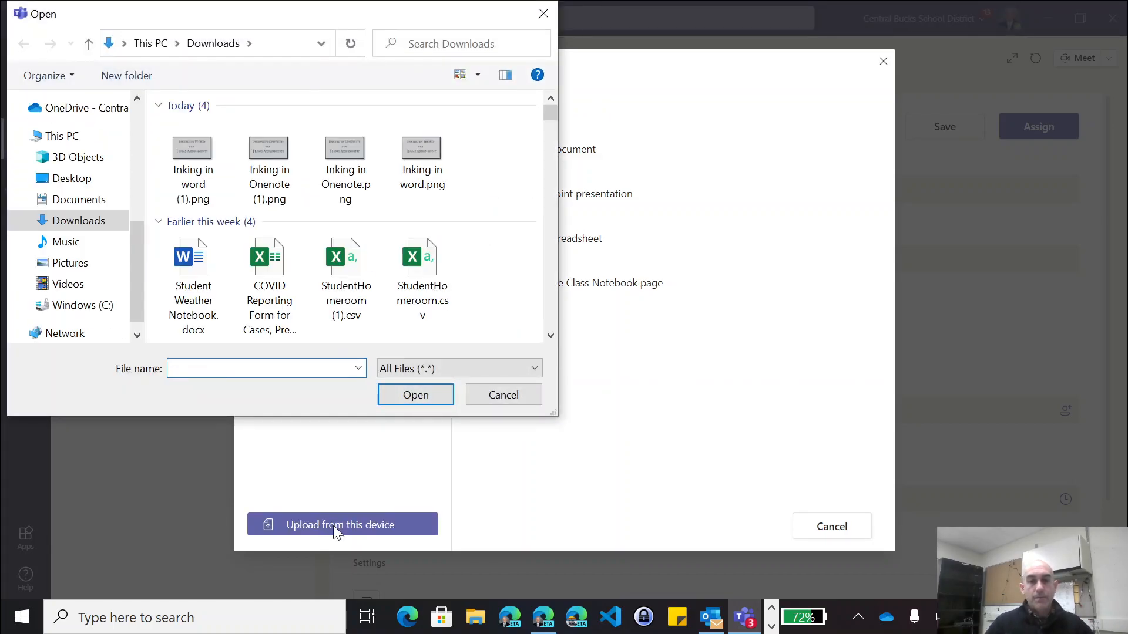
double_click(175, 270)
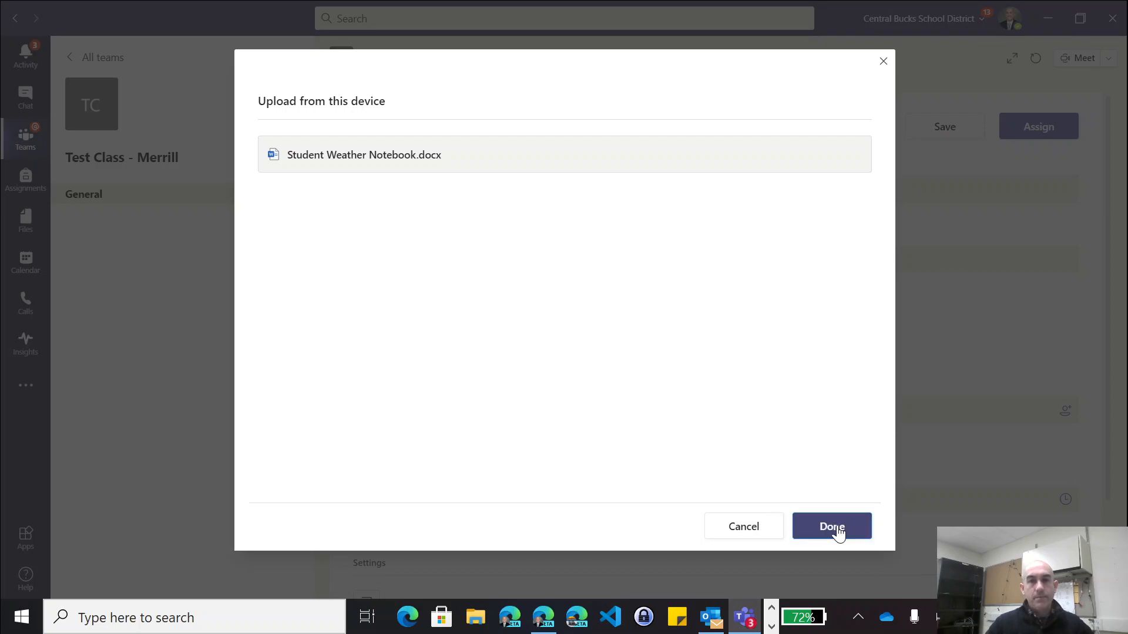
click(838, 527)
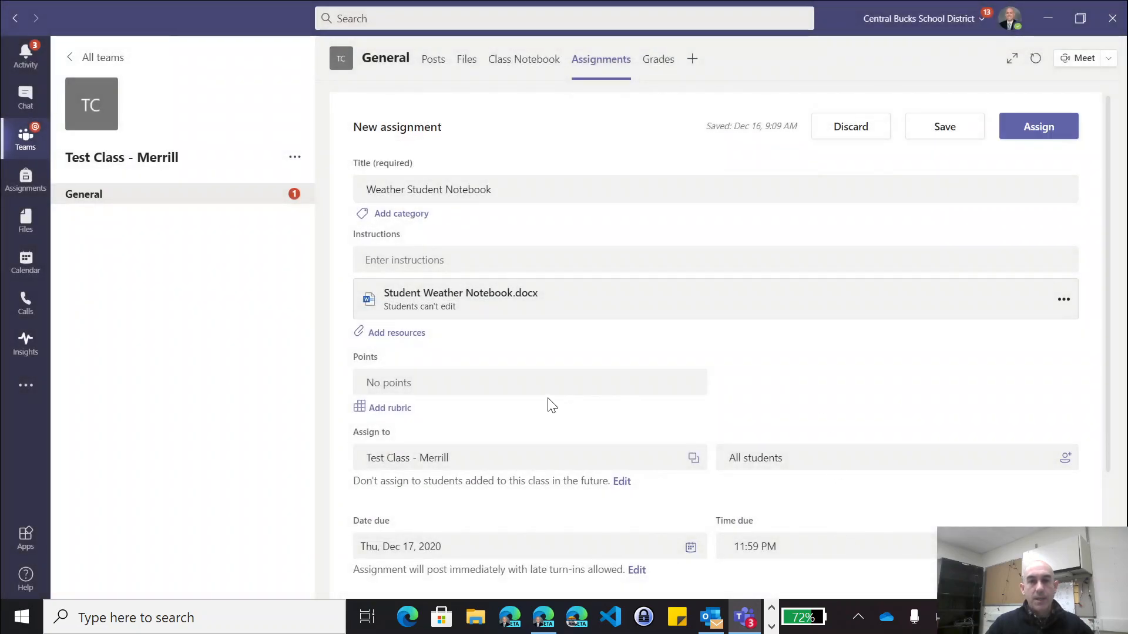
click(390, 333)
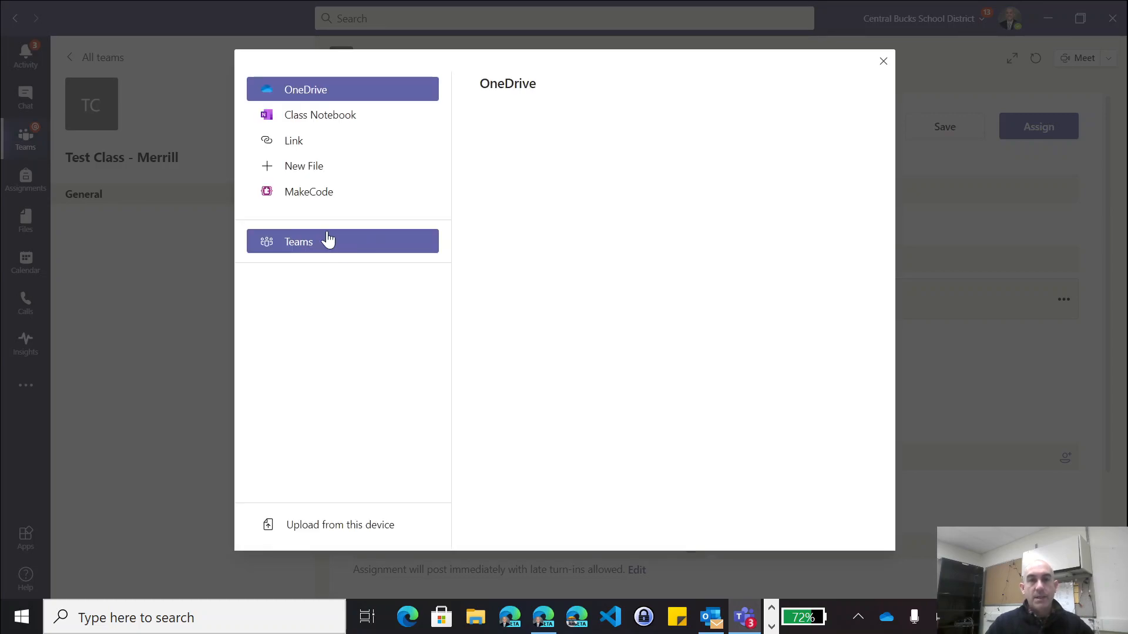
click(363, 241)
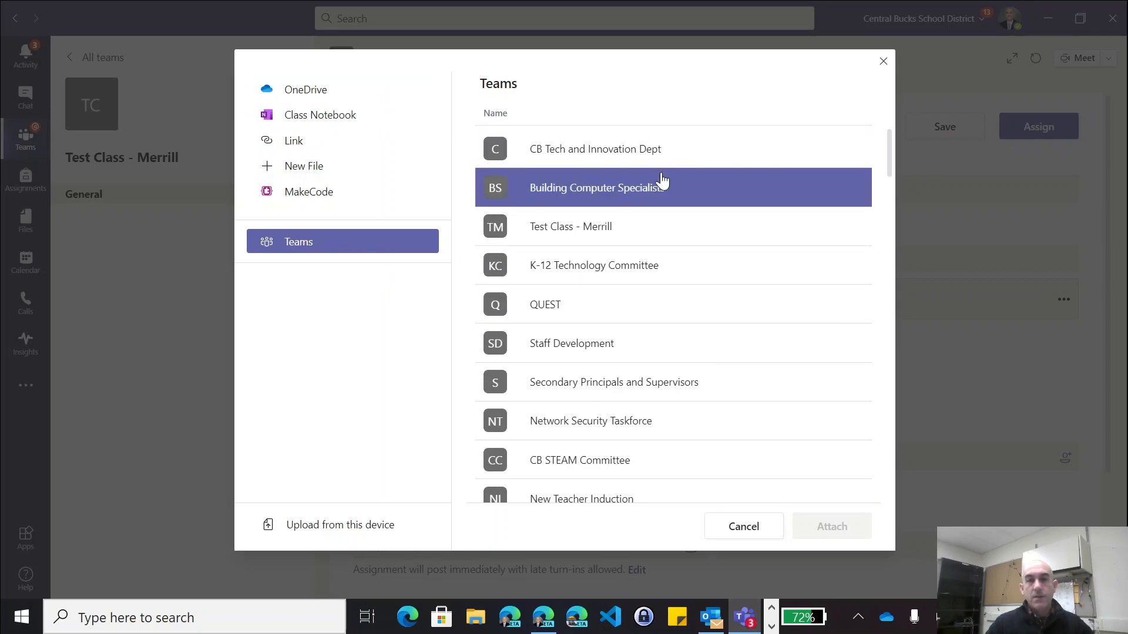
click(883, 62)
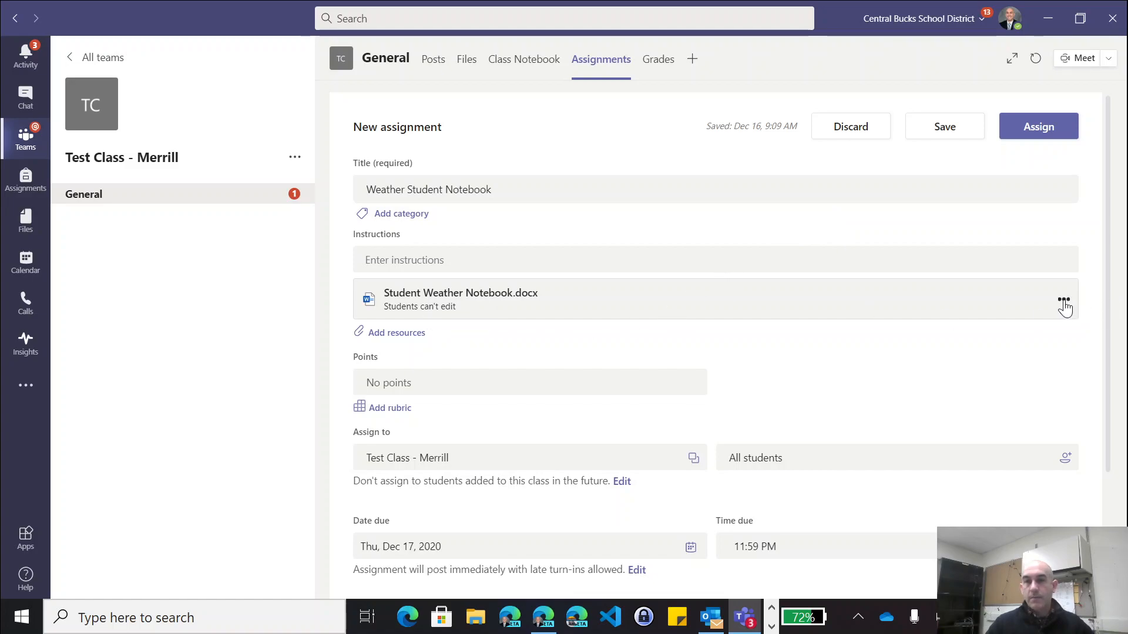
Let students edit their own copy of the attached Word file and set the assignment's due date to Dec 31, 2020.
click(1064, 300)
click(1012, 331)
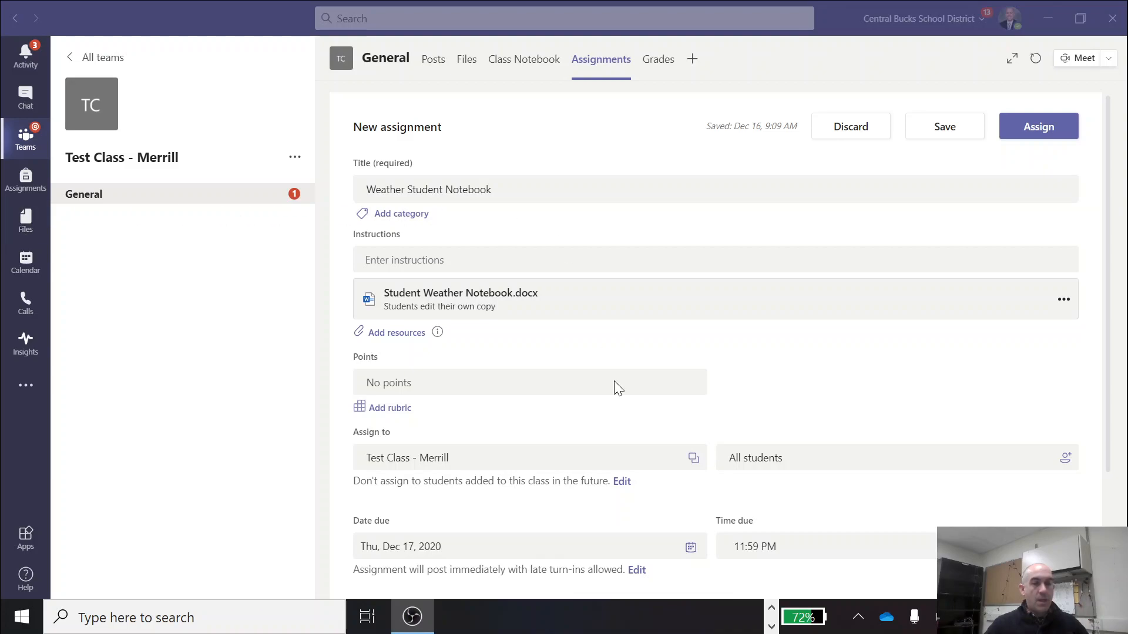
scroll(536, 429, down, 3)
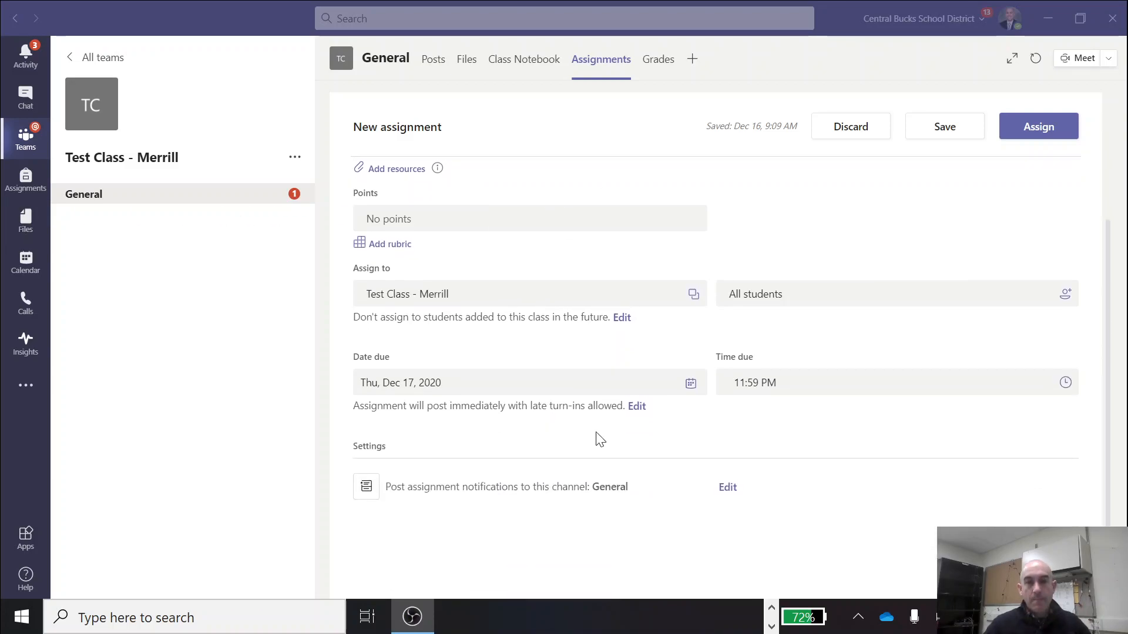
click(691, 385)
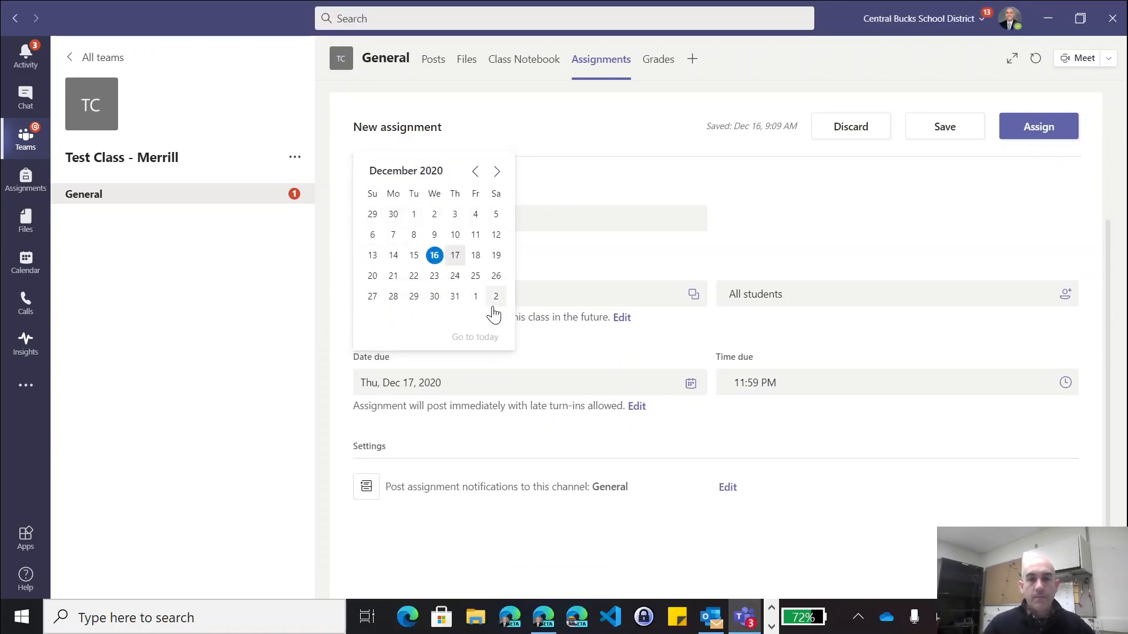
click(456, 298)
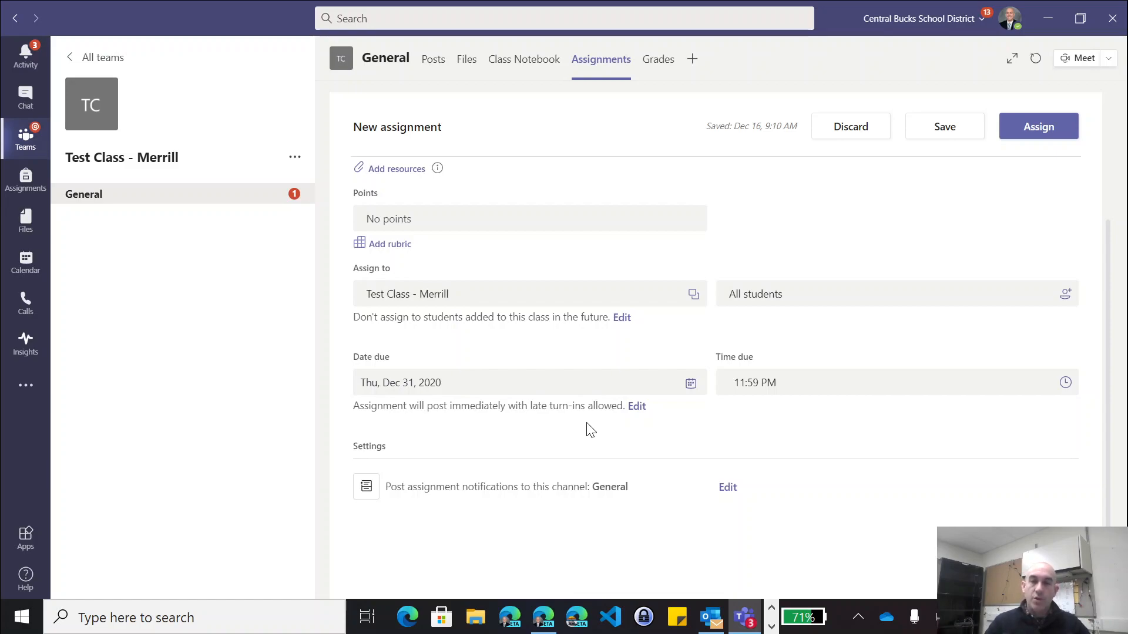
Review the list of students who can be chosen, keep All students, and assign the assignment.
click(1065, 295)
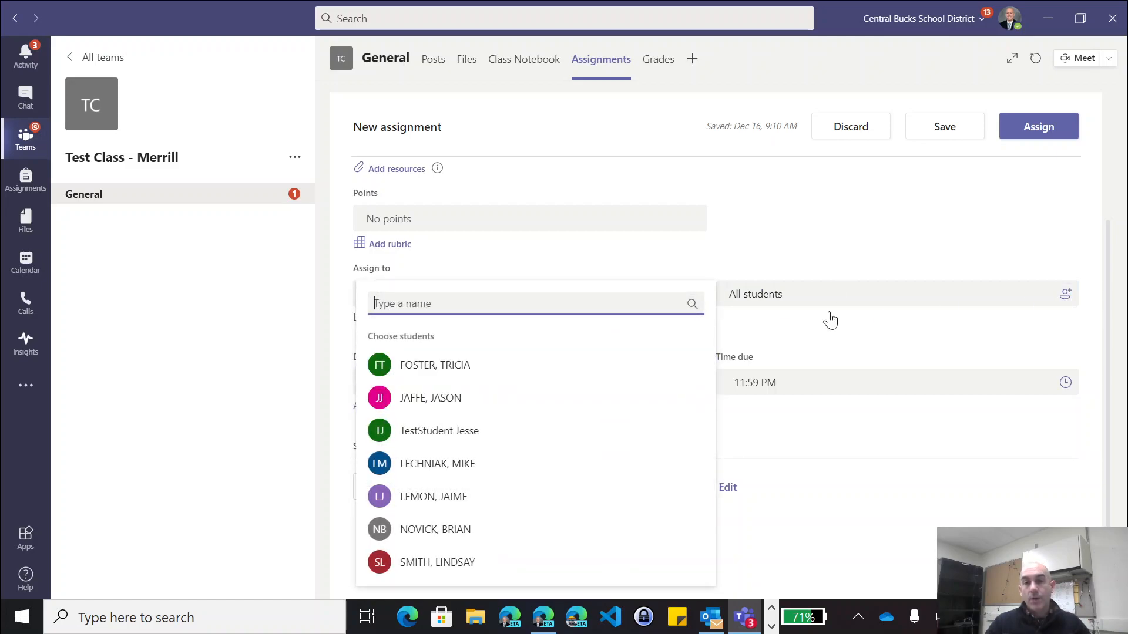
click(876, 268)
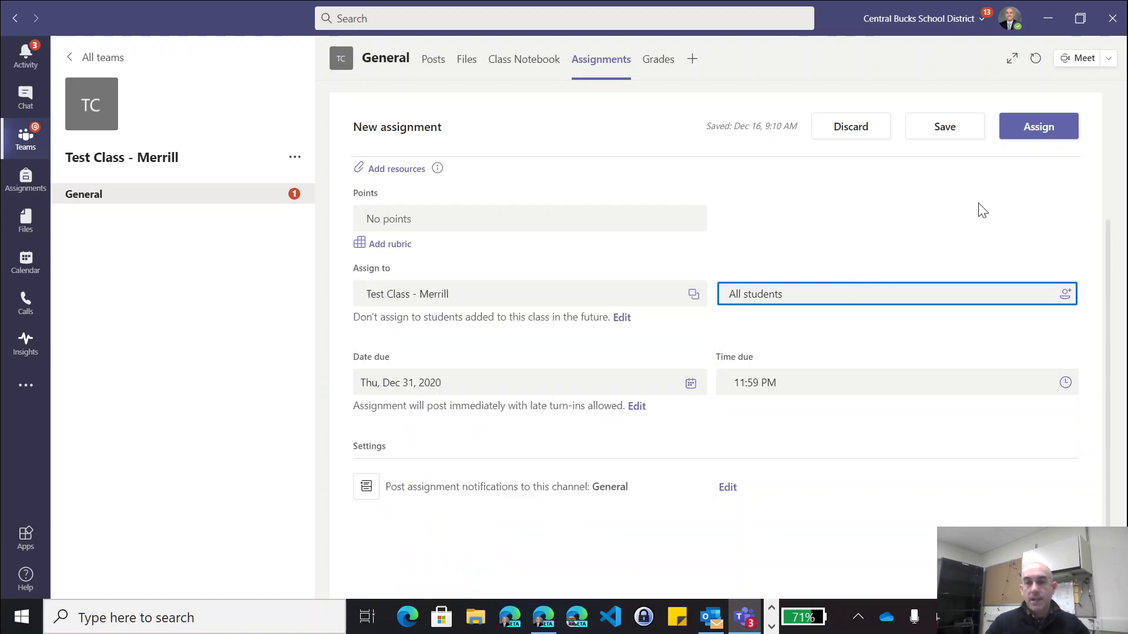
click(1028, 130)
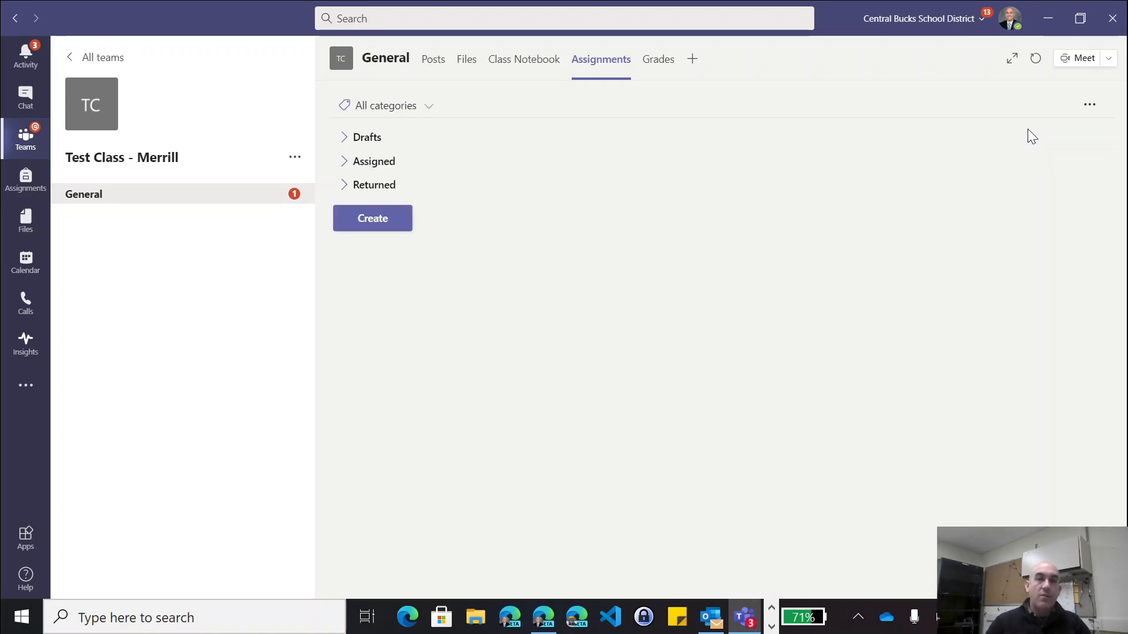
Open the Weather Student Notebook assignment due December 31, 2020 and switch it to the student view.
click(344, 163)
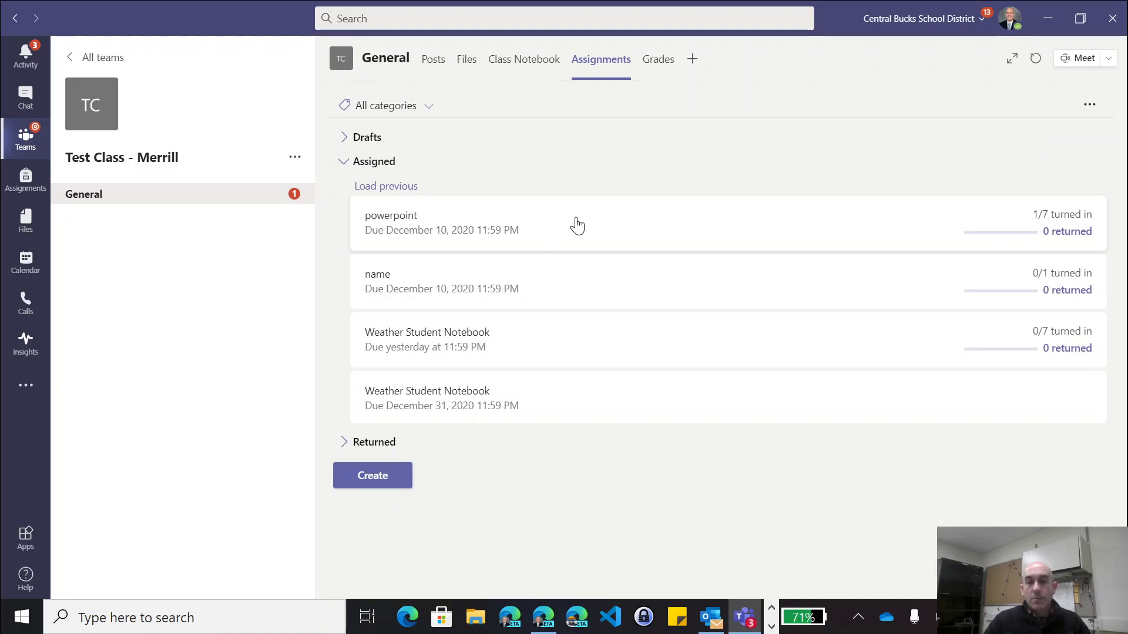
click(462, 396)
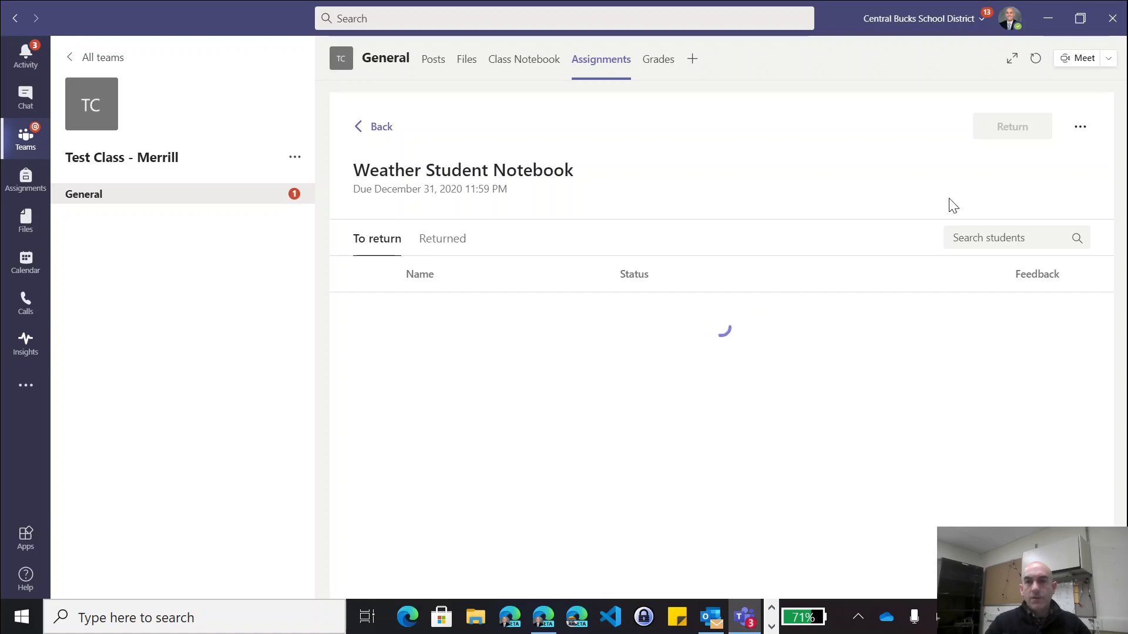
click(1080, 129)
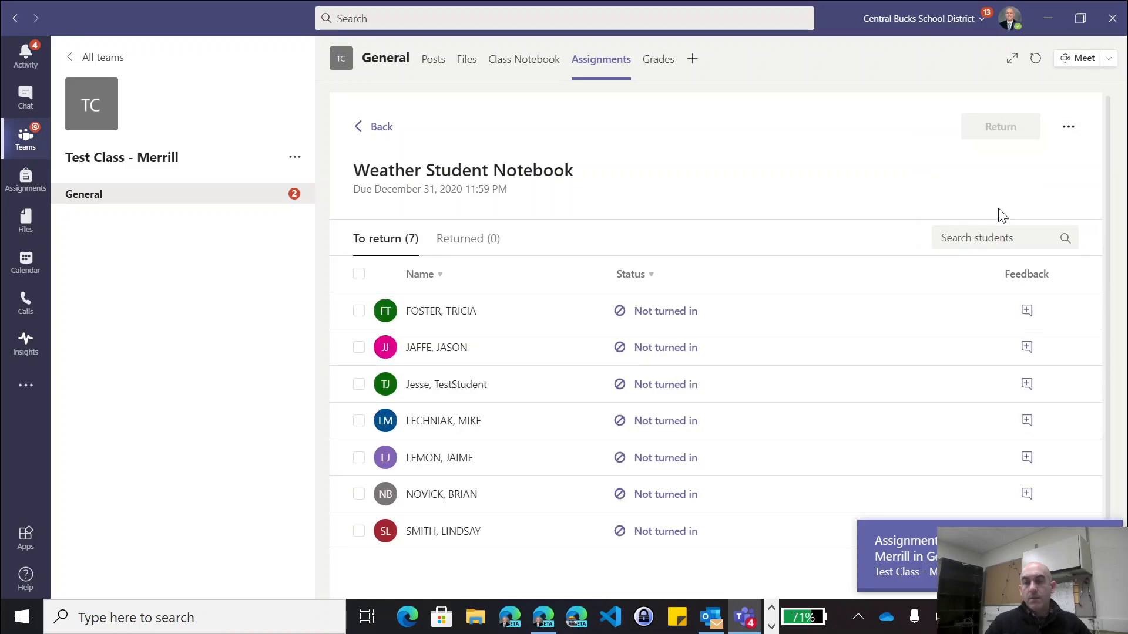
click(1068, 130)
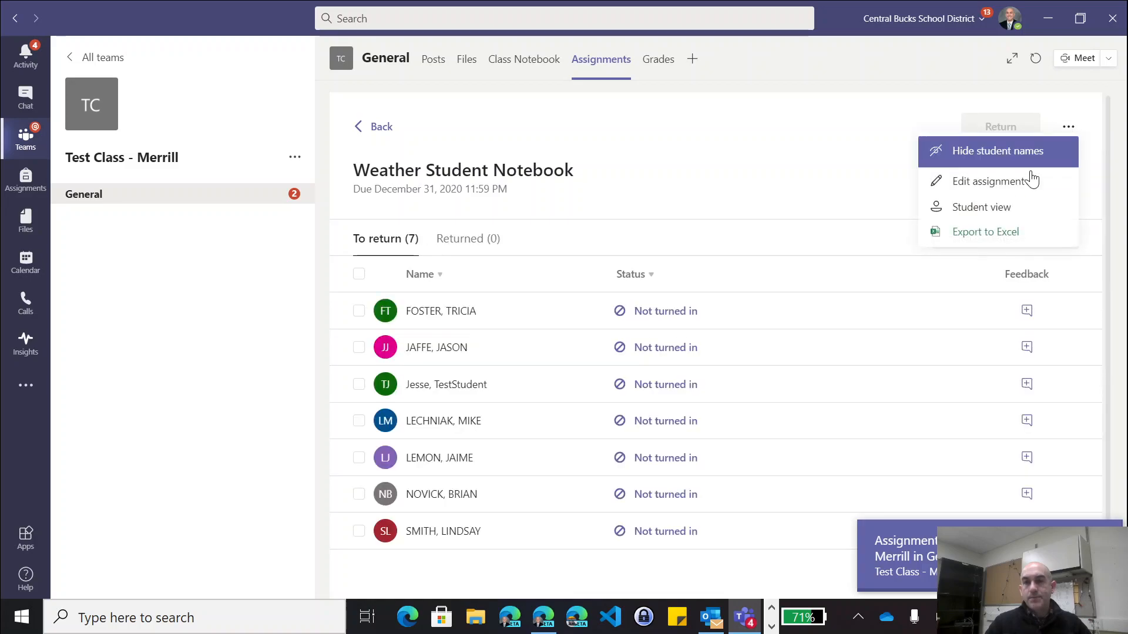
click(1002, 210)
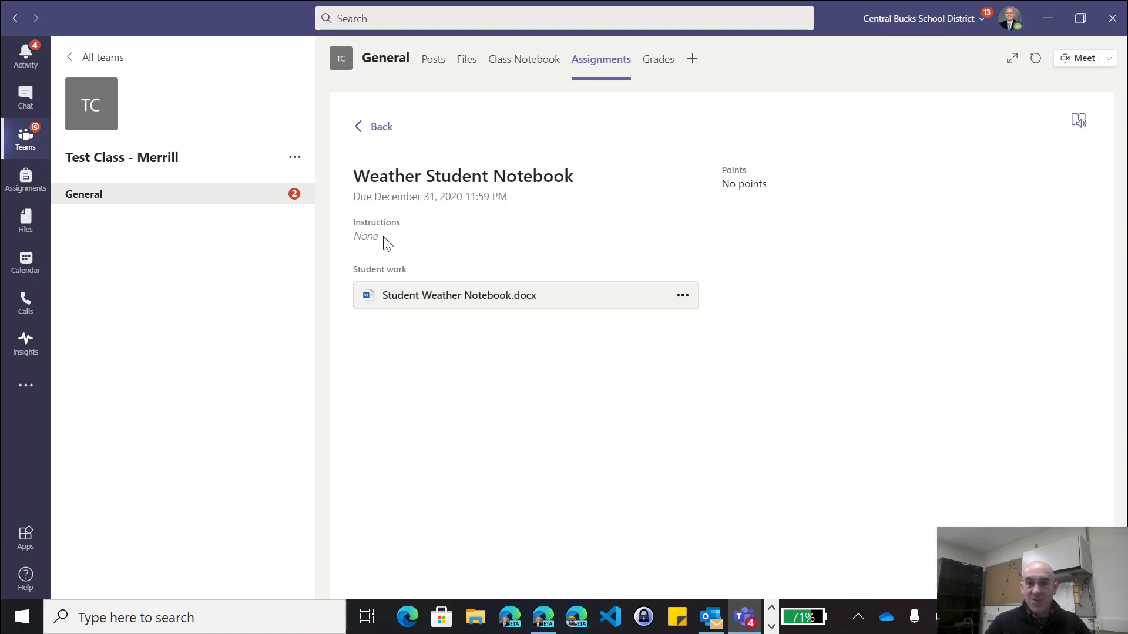
Open Student Weather Notebook.docx from the student work and switch to the Word desktop app to edit it.
click(447, 300)
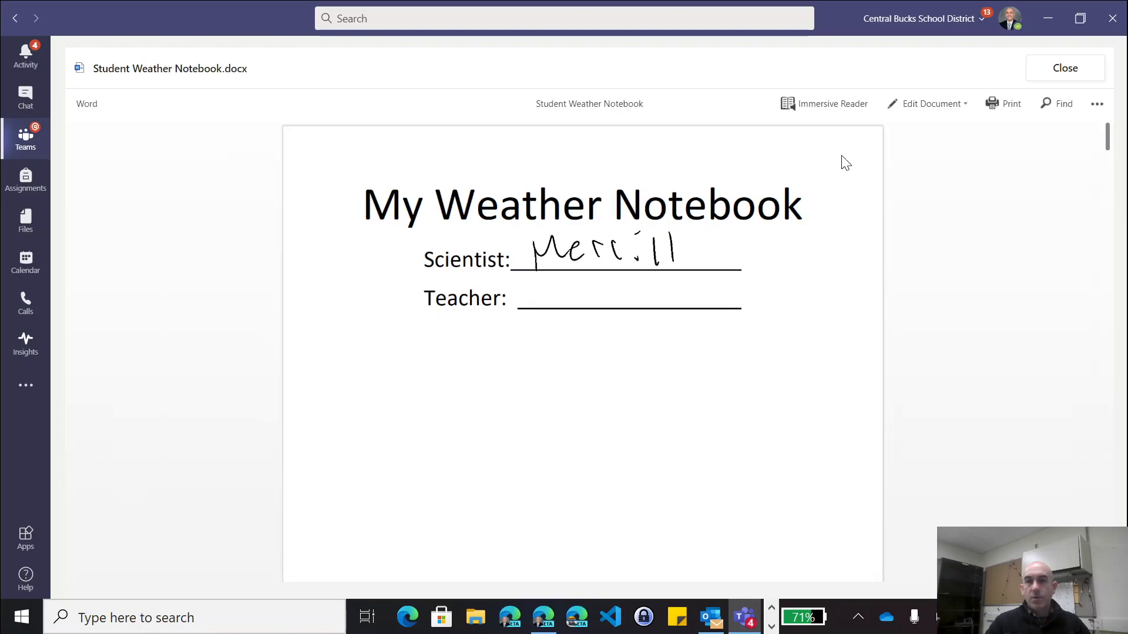
click(951, 103)
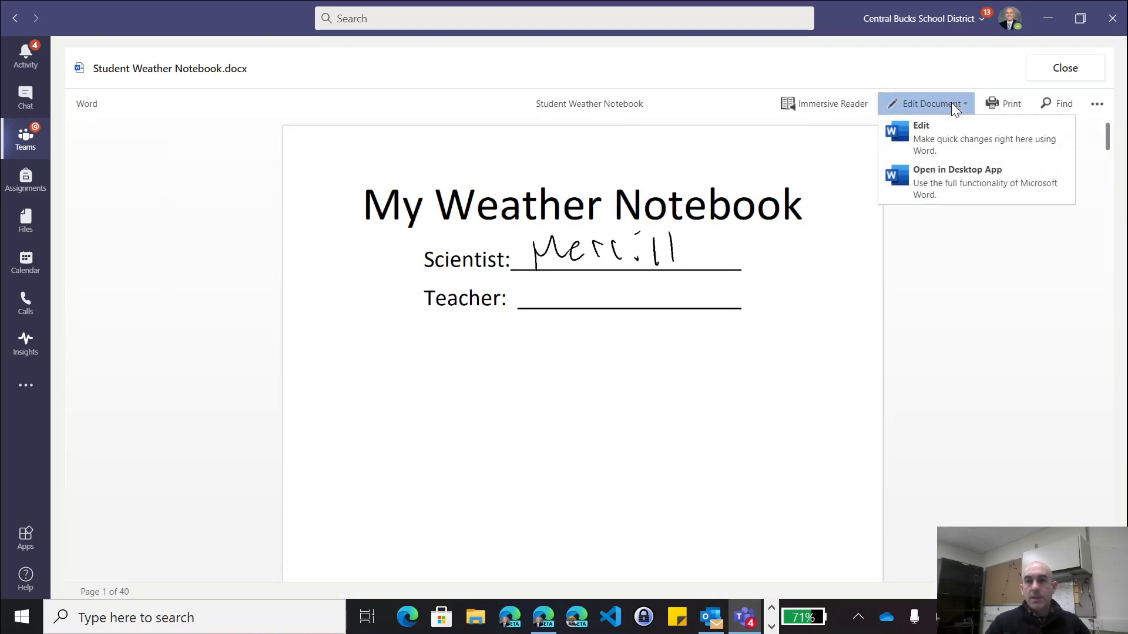
click(960, 176)
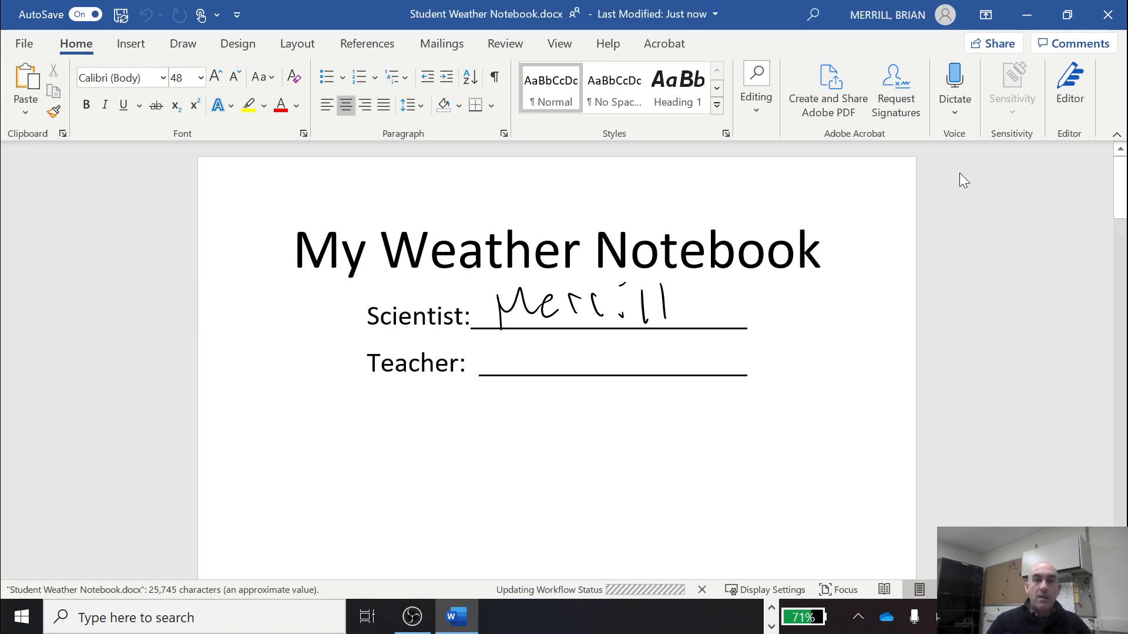
Scribble over the handwritten name on the Scientist line with the black pen, and erase all the ink there.
click(182, 44)
click(230, 86)
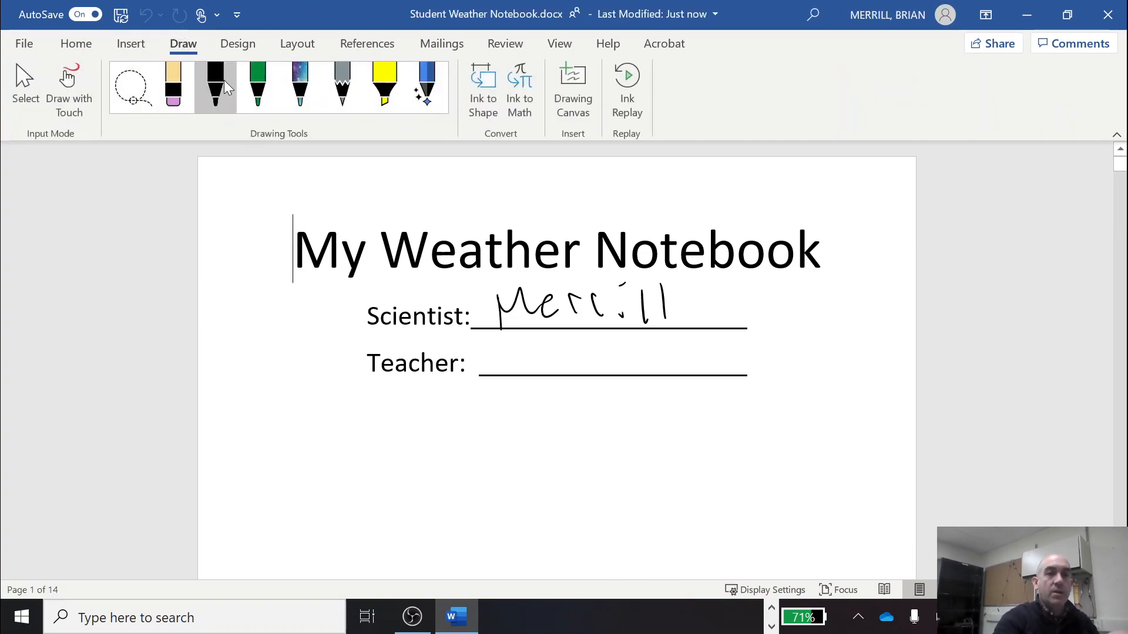
mouse_move(472, 341)
mouse_down()
mouse_move(623, 276)
mouse_move(639, 305)
mouse_up()
click(173, 87)
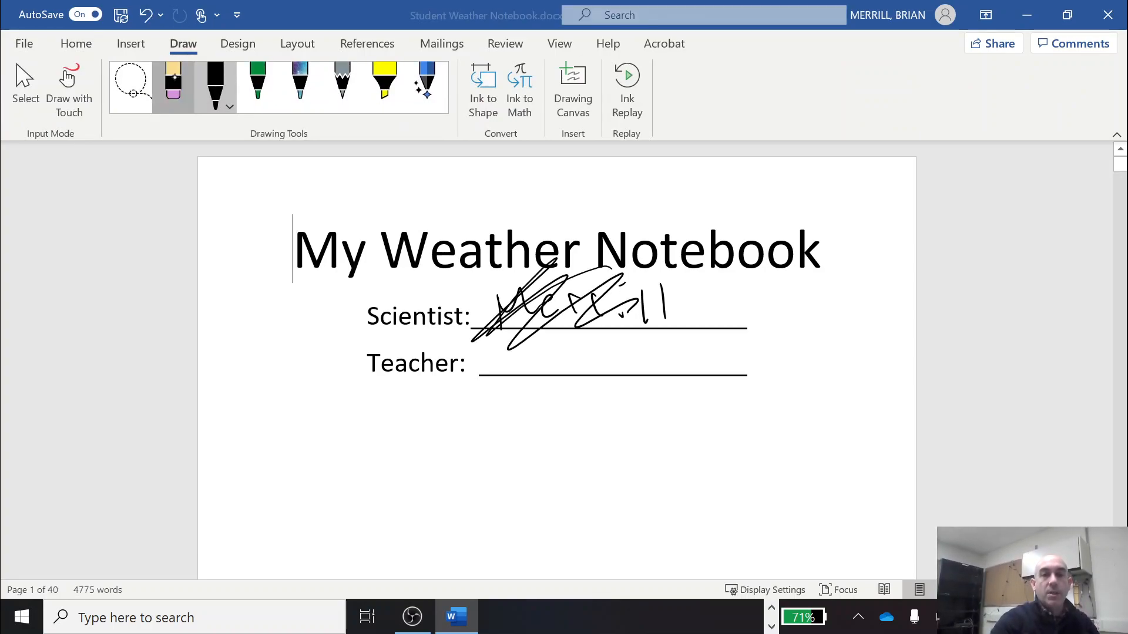
drag(493, 311, 667, 302)
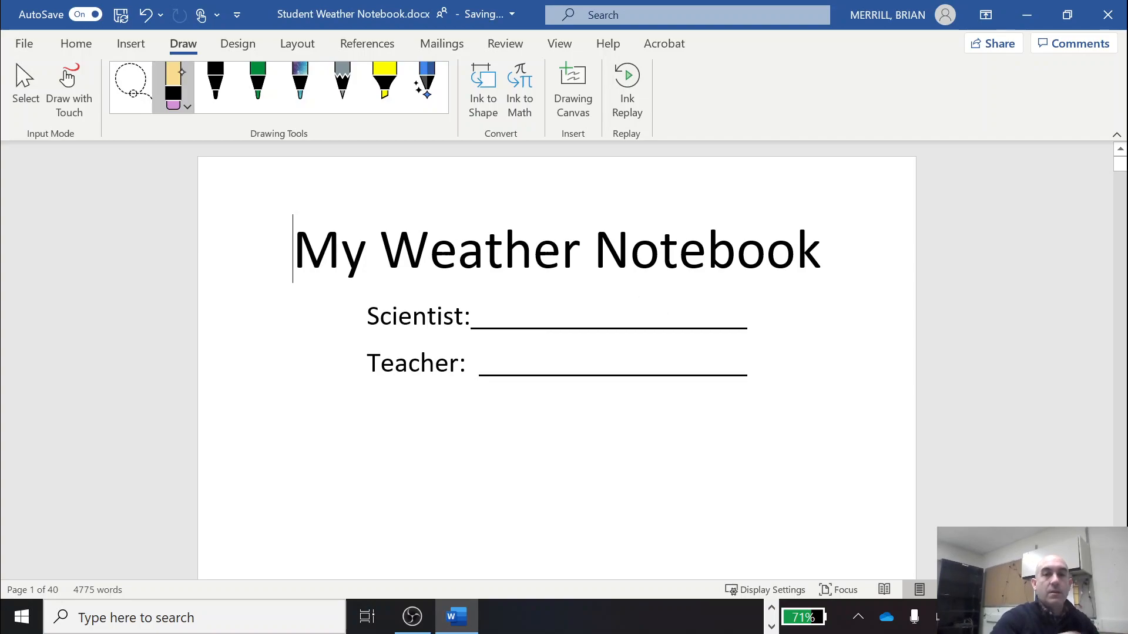
Handwrite the student's first name on the Scientist line and the teacher's name on the Teacher line with the black pen.
click(216, 82)
drag(520, 284, 515, 316)
mouse_move(497, 293)
mouse_down()
mouse_move(525, 279)
mouse_move(513, 325)
mouse_up()
drag(564, 299, 604, 300)
mouse_move(521, 338)
mouse_down()
mouse_move(519, 374)
mouse_move(548, 372)
mouse_up()
mouse_move(553, 371)
mouse_down()
mouse_move(563, 344)
mouse_move(621, 383)
mouse_move(658, 372)
mouse_up()
mouse_move(661, 373)
mouse_down()
mouse_move(669, 348)
mouse_move(698, 347)
mouse_up()
drag(714, 366, 713, 339)
drag(735, 346, 734, 374)
drag(760, 347, 758, 372)
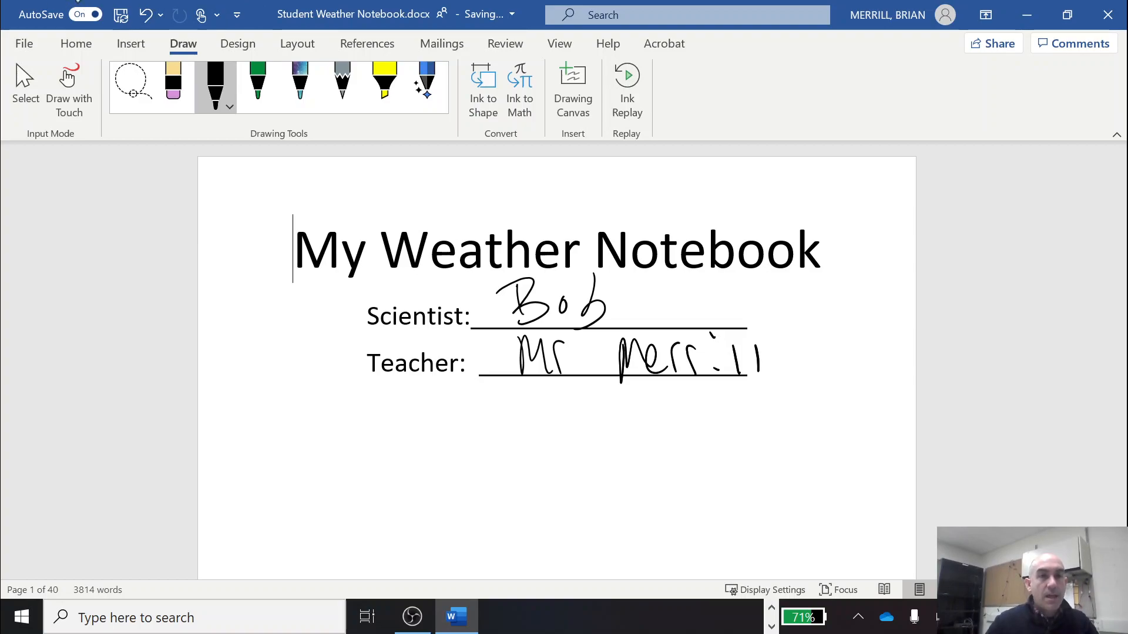
Check the document's file name and the location where it is saved.
click(511, 14)
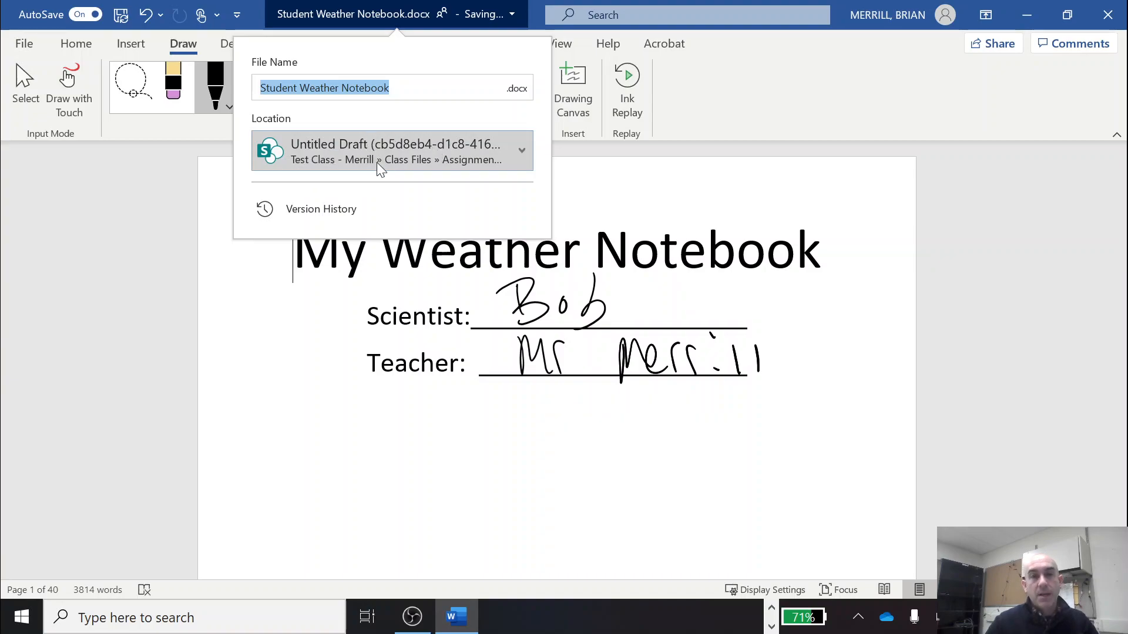
Close the notebook in desktop Word and in the Teams preview, and return to the Weather Student Notebook assignment's list of student submissions.
click(1077, 334)
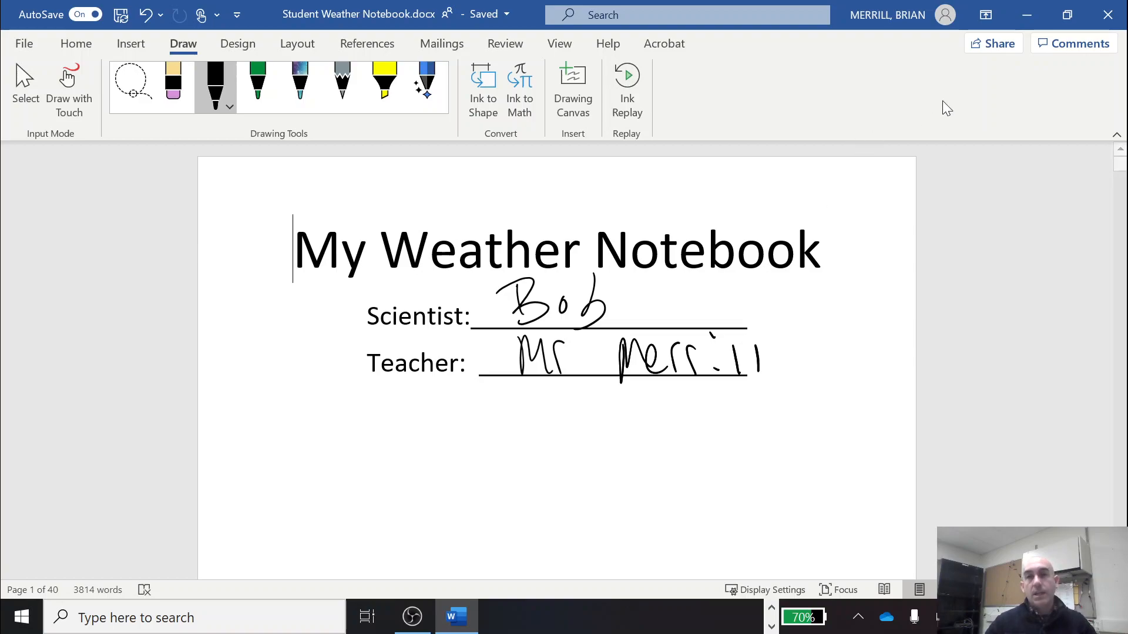
click(1109, 24)
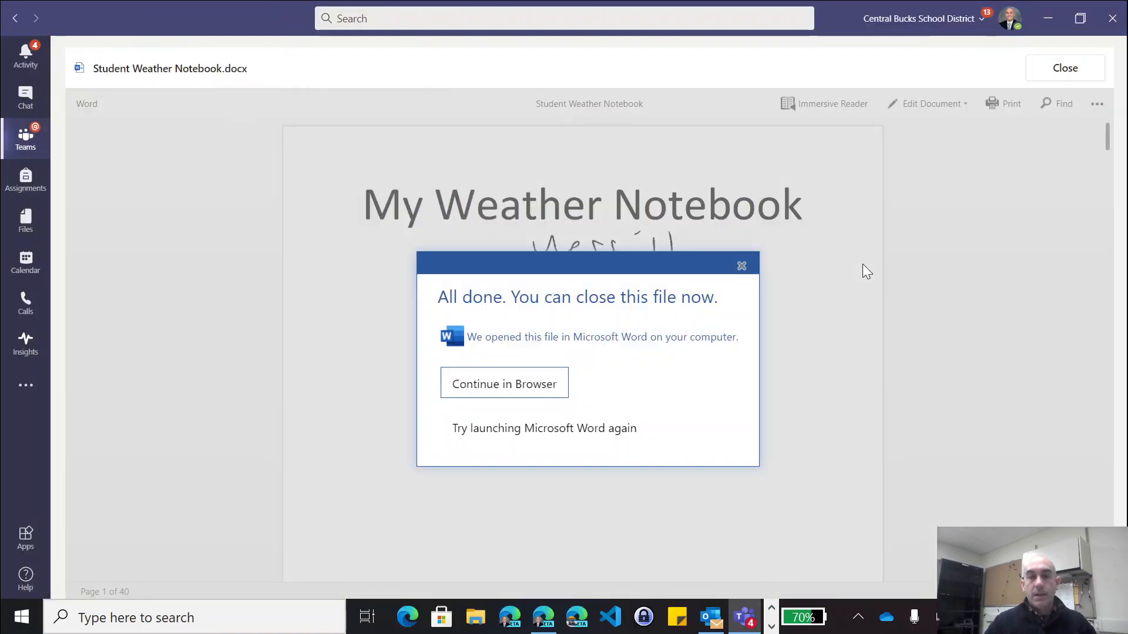
click(742, 267)
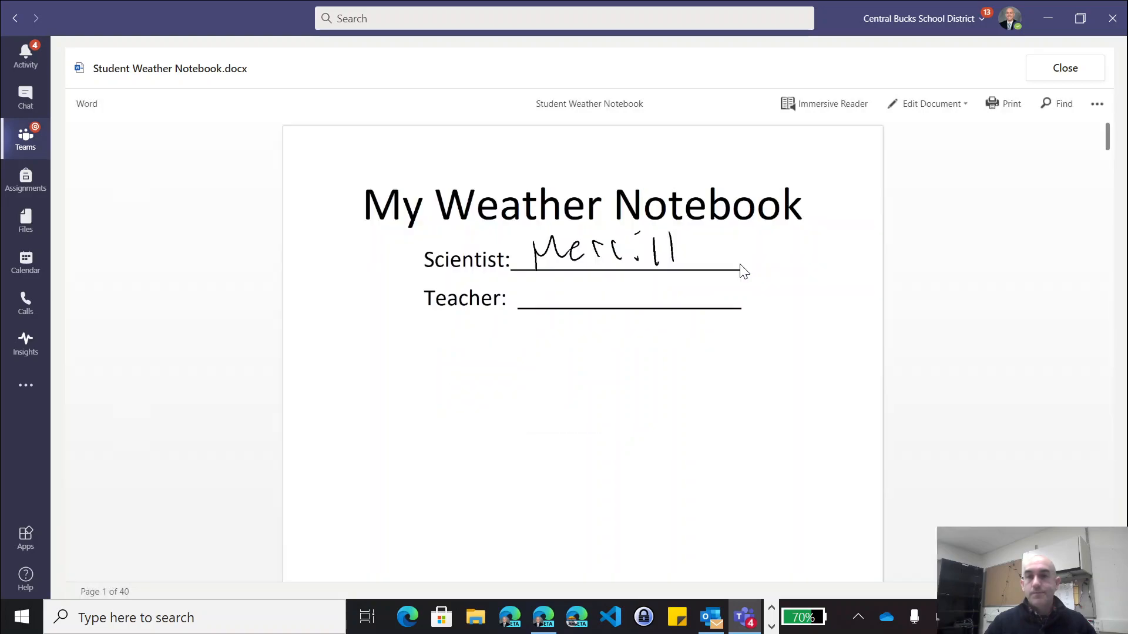
click(1034, 68)
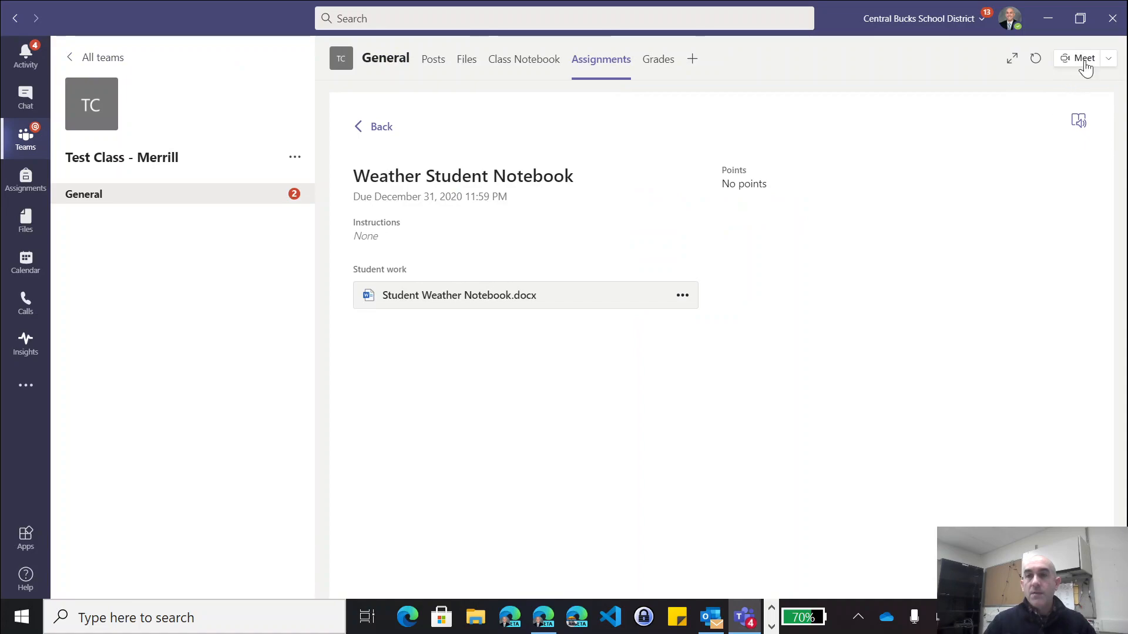
click(380, 129)
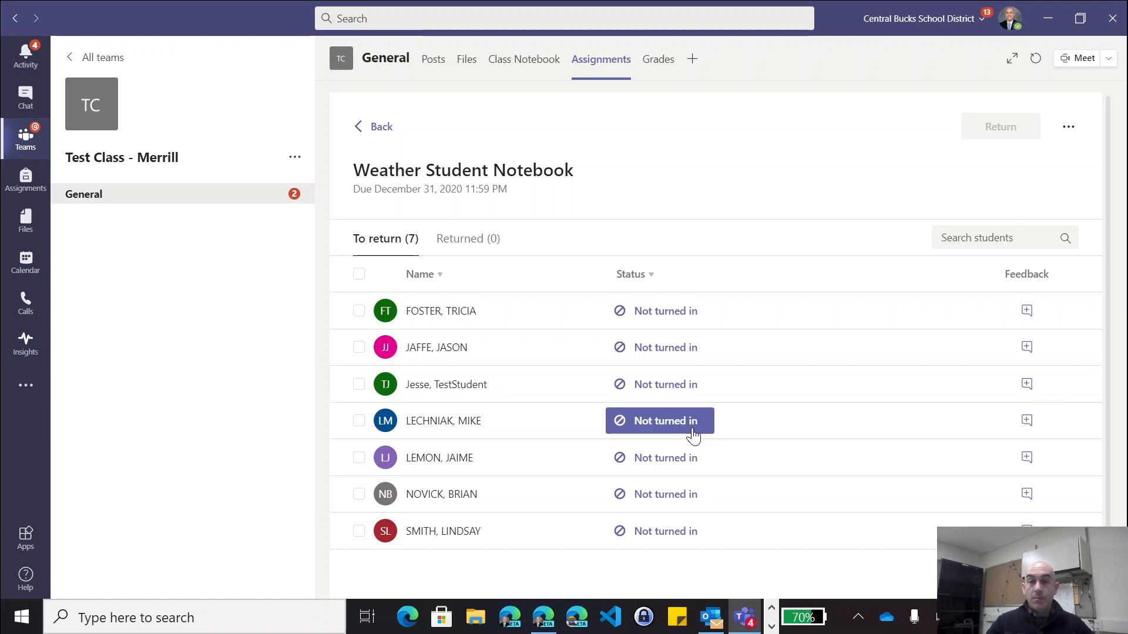
Open the fourth listed student's Student Weather Notebook.docx for review and display the list for switching between students.
click(676, 425)
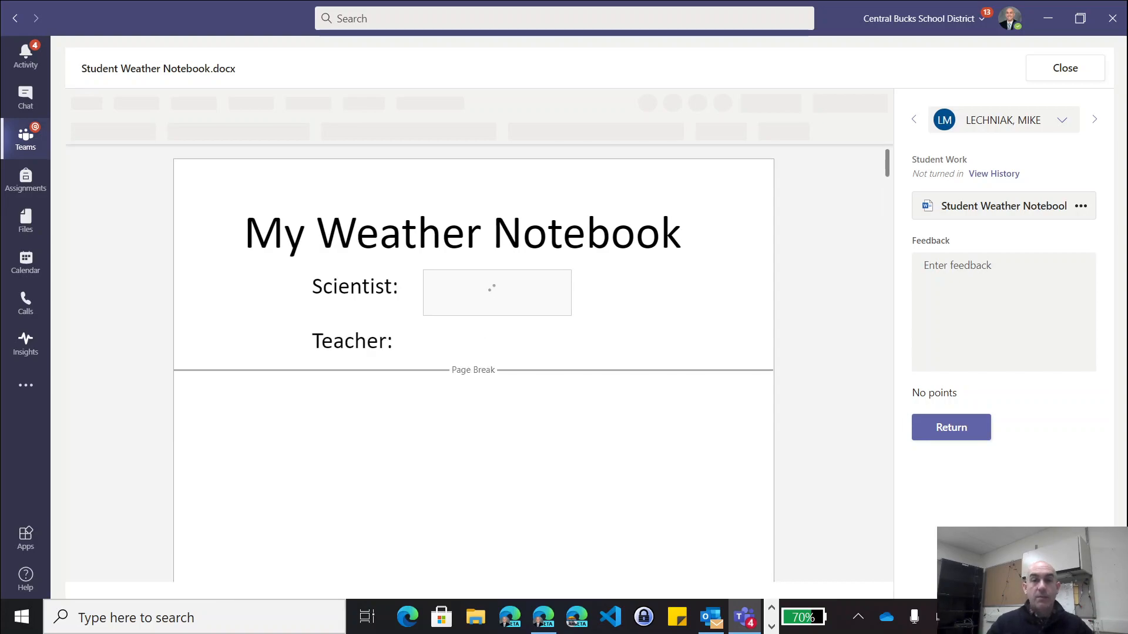
drag(887, 167, 886, 220)
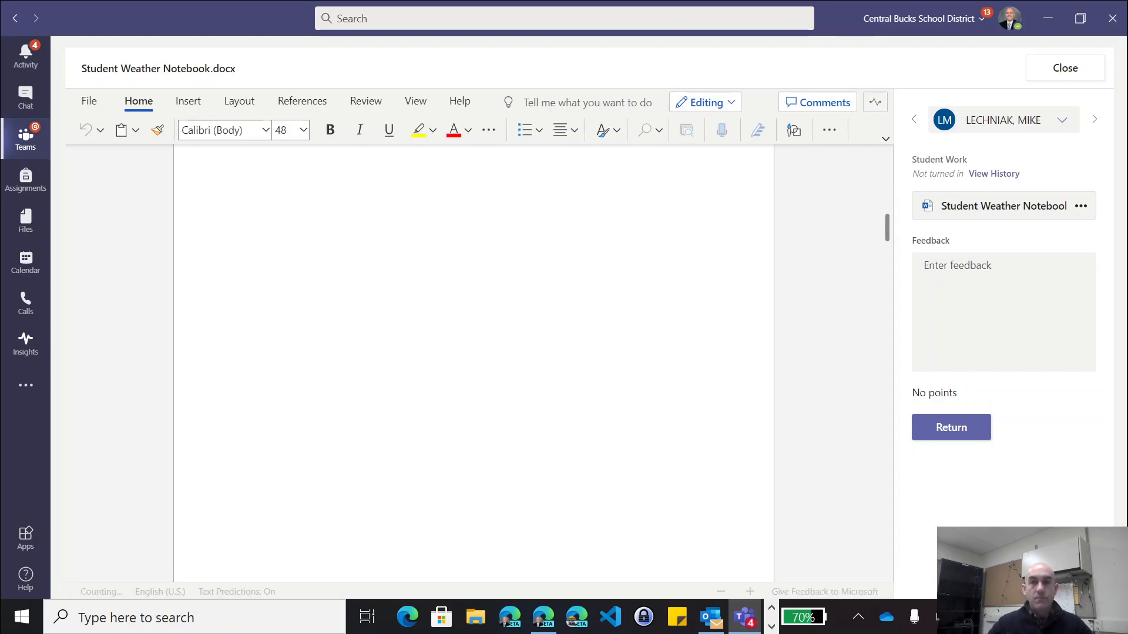
click(1060, 123)
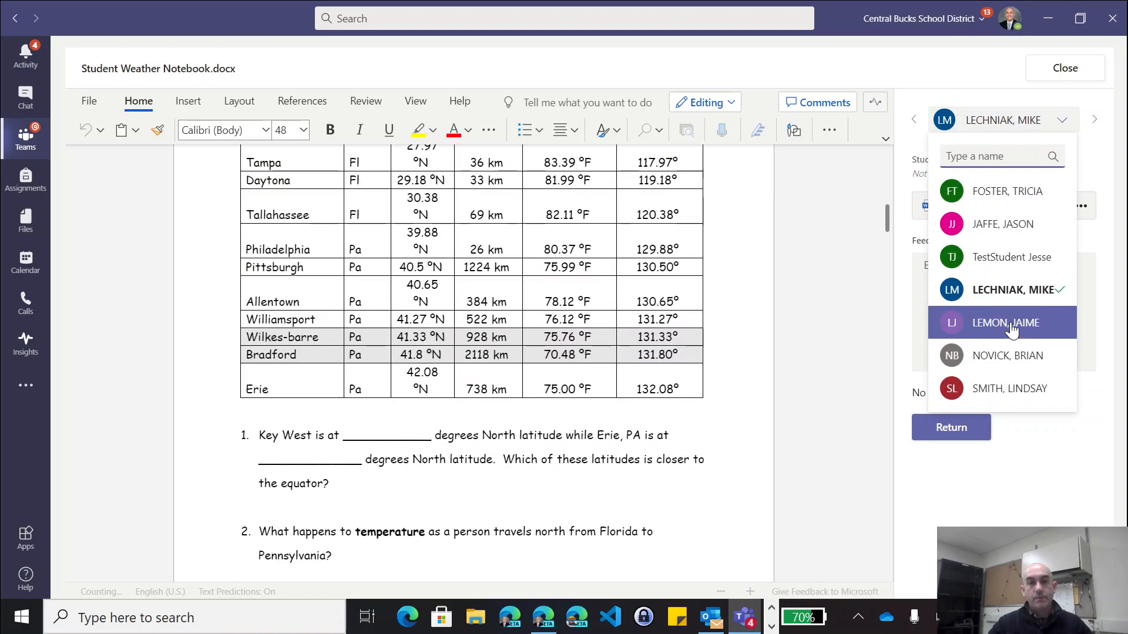
Look over the city data table and the comments in the student's notebook, and close it to return to the submissions list.
scroll(777, 381, up, 3)
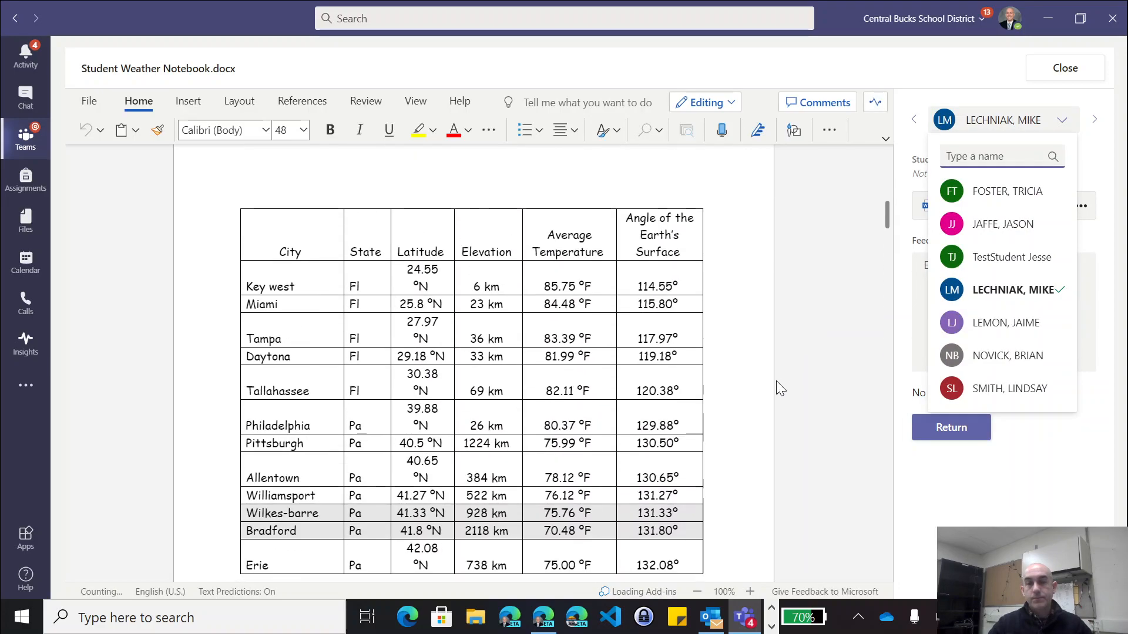
click(806, 108)
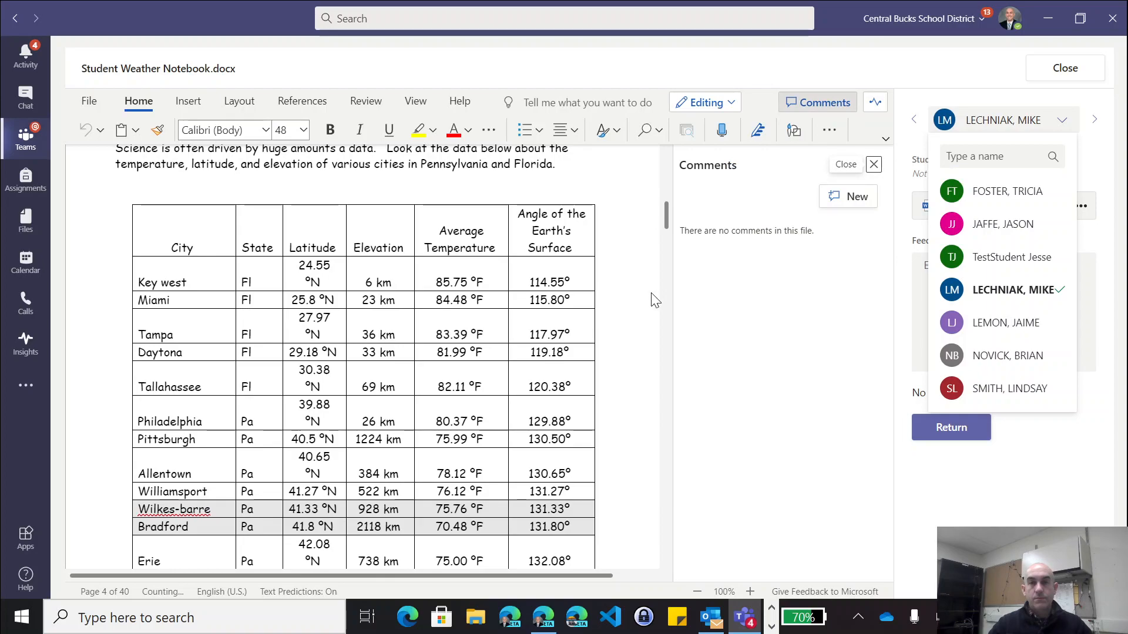
click(1058, 70)
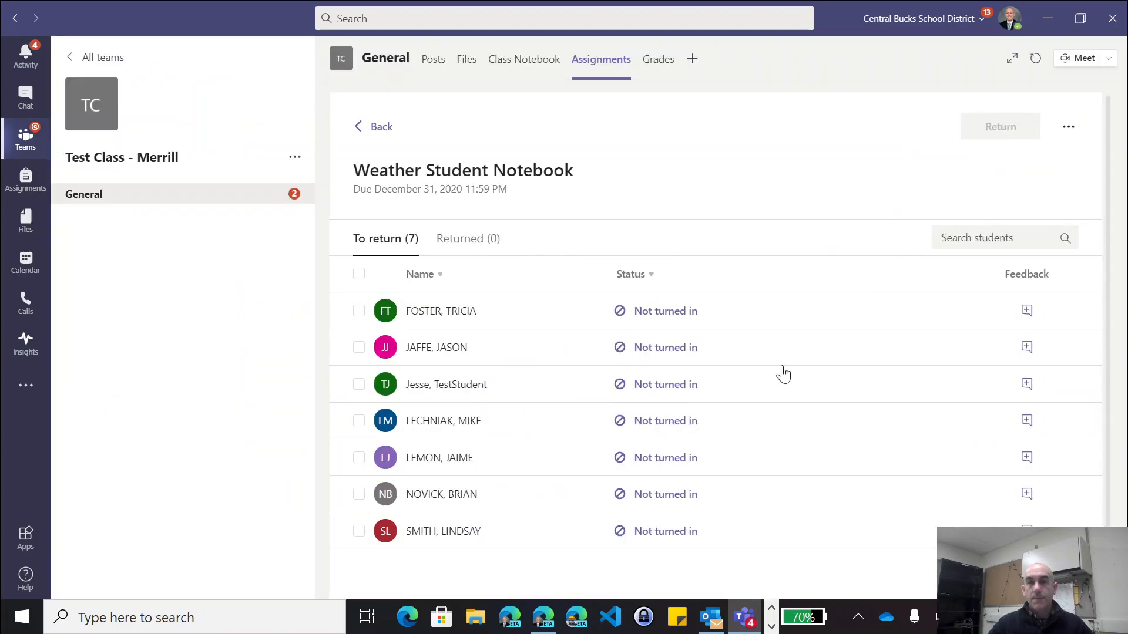